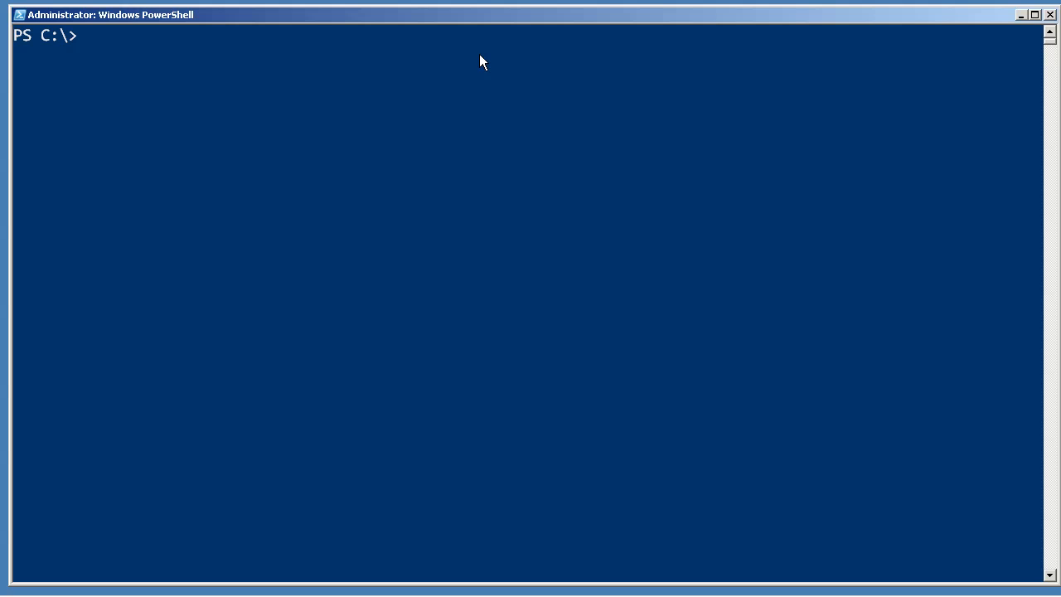
text(g)
text(et-module)
Run get-module, which returns no loaded modules
key(Return)
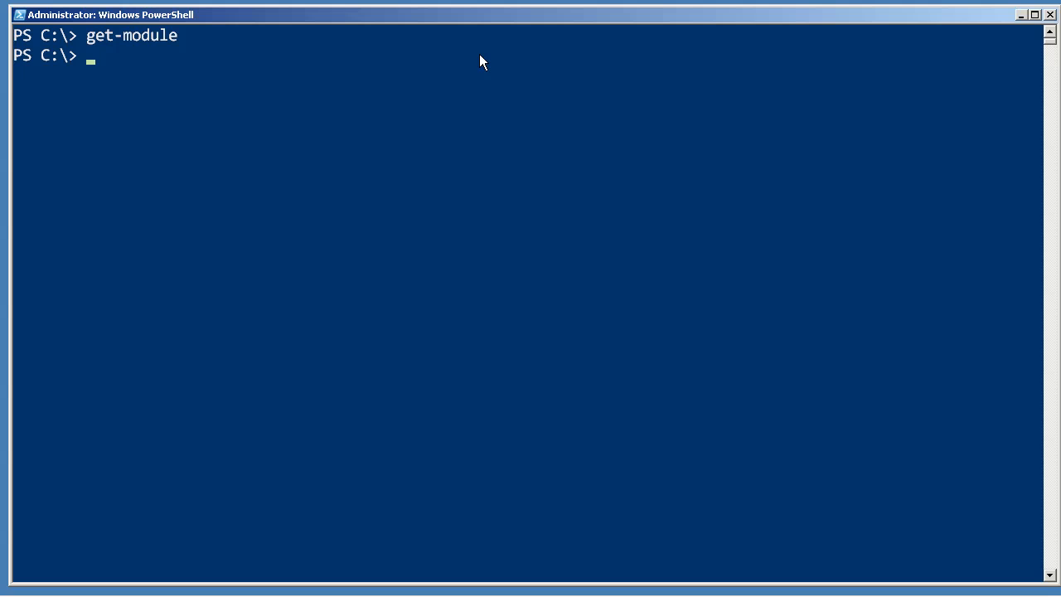
text(new-pss)
Run New-PSSession -ComputerName server-r2, opening Session4 as Opened and Available
key(Tab)
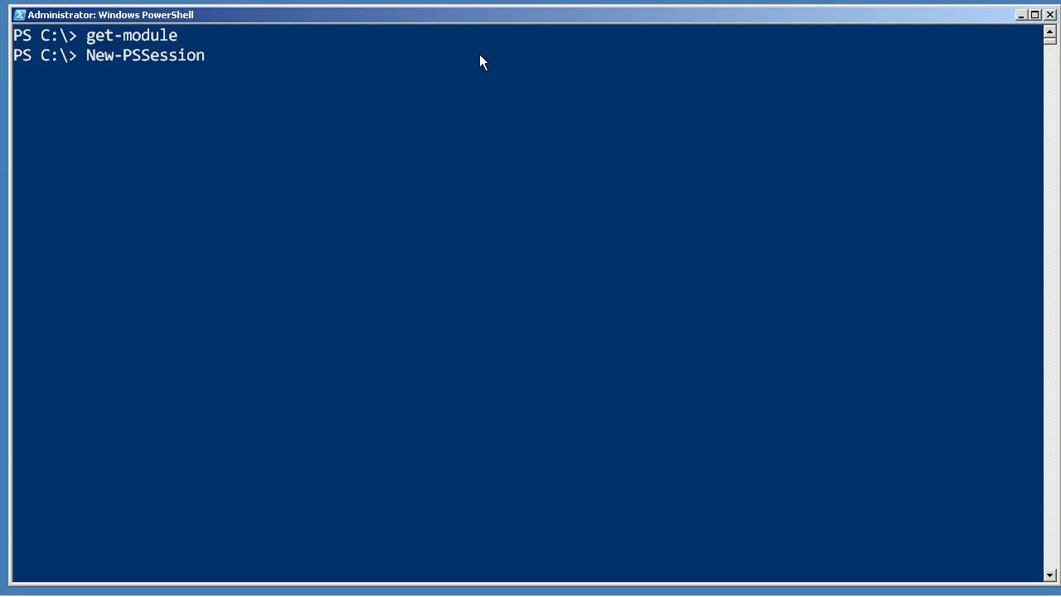
text( -comp)
key(Tab)
text(server)
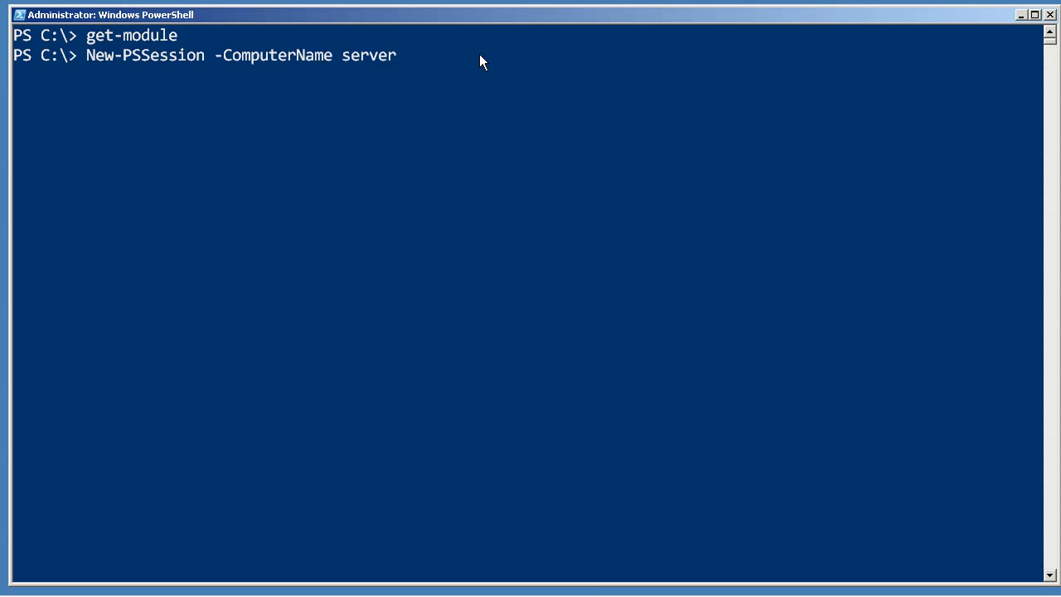
text(-r2)
key(Return)
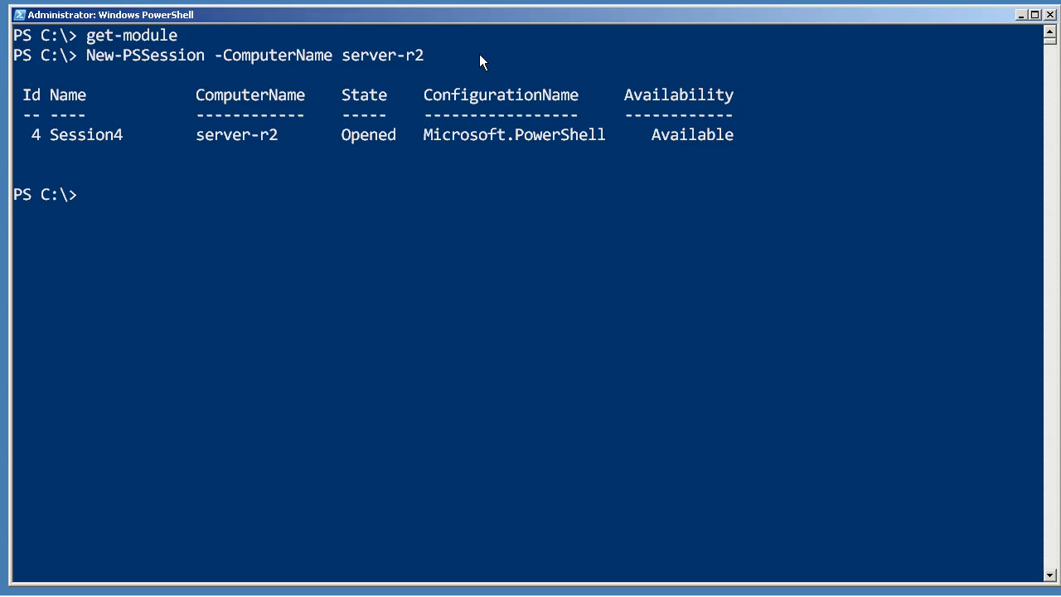
text(invoke-c)
Run Invoke-Command { import-module activedirectory } against the Get-PSSession server-r2 session
key(Tab)
text(-s)
key(Tab)
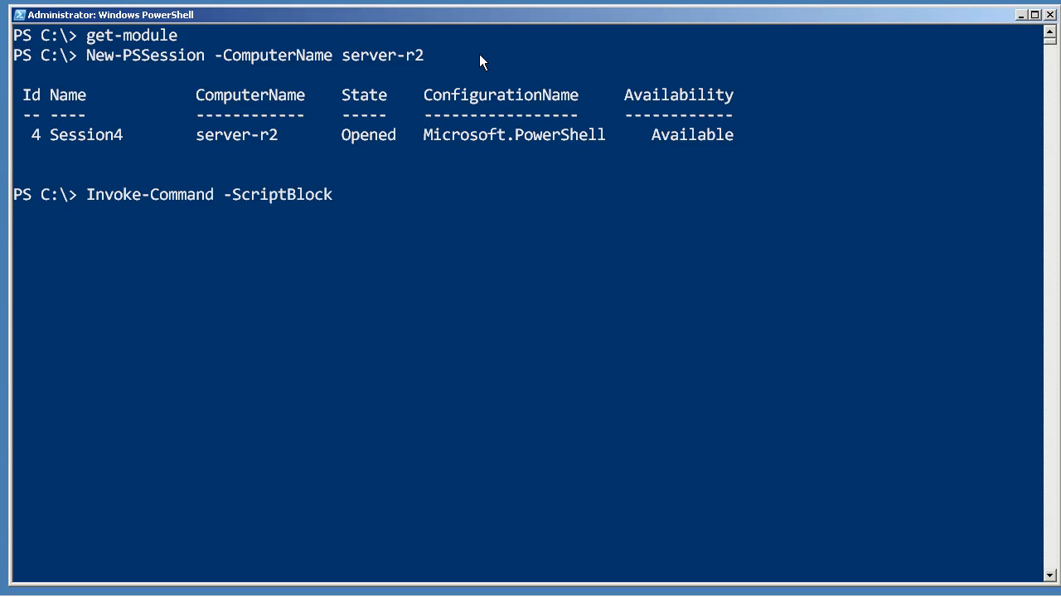
text({)
text(import-module)
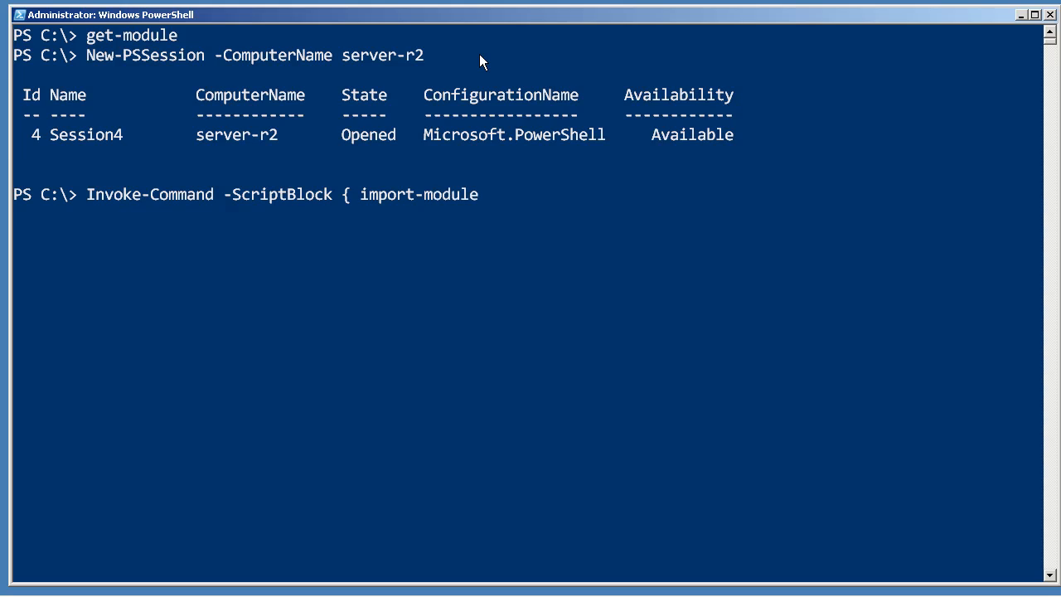
text( activedirectory)
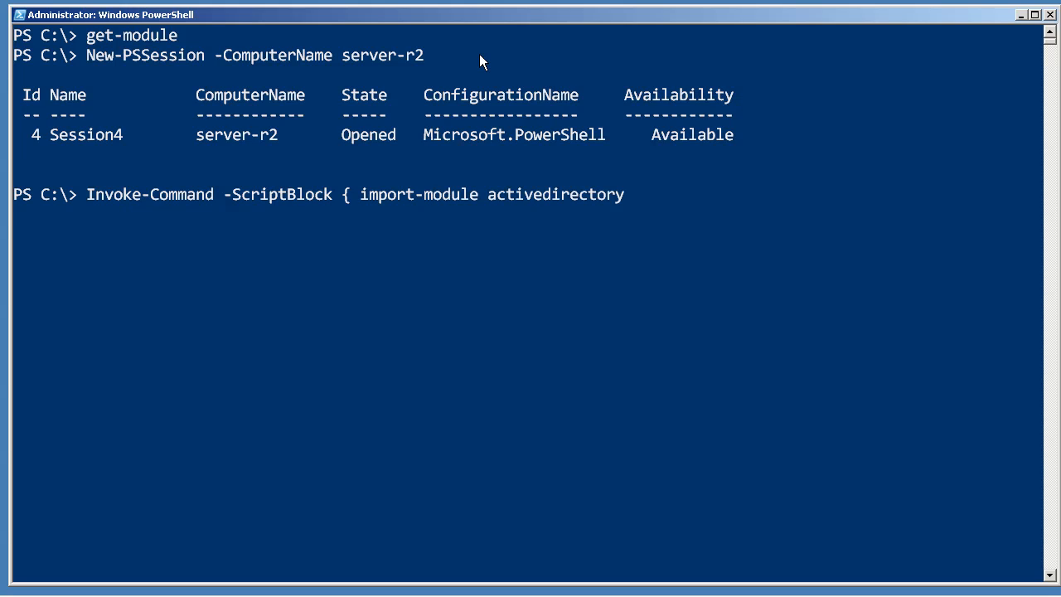
text( } -)
text(session (ge)
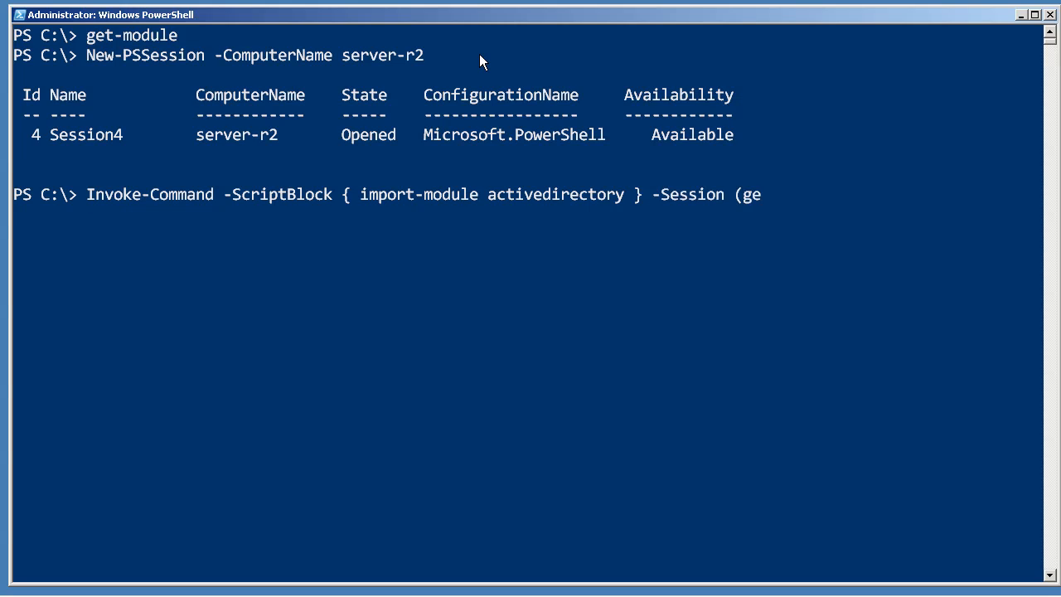
text(t-pss)
key(Tab)
text(-comp)
key(Tab)
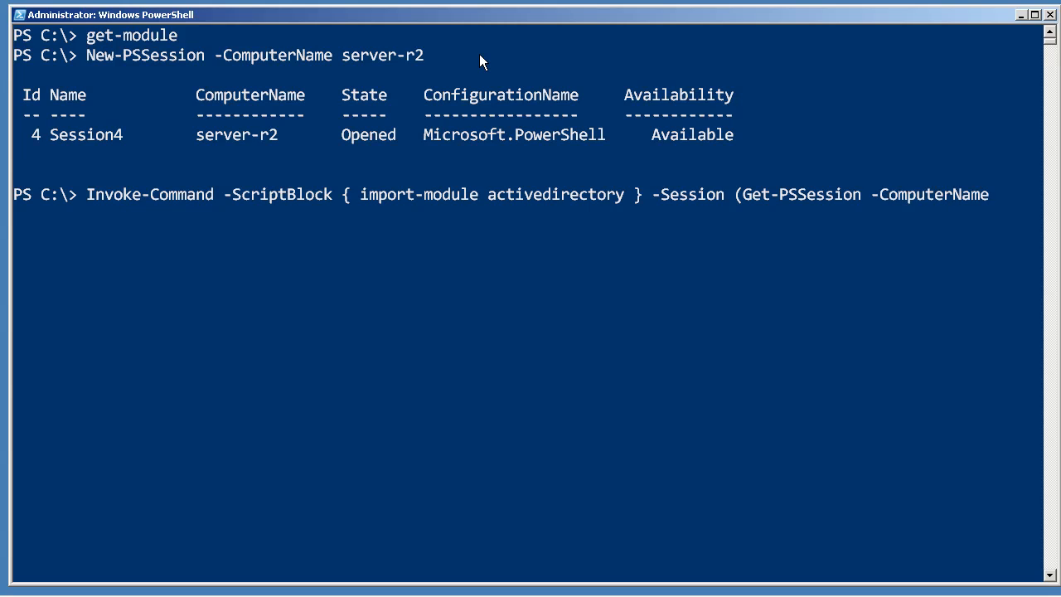
text(server-r2))
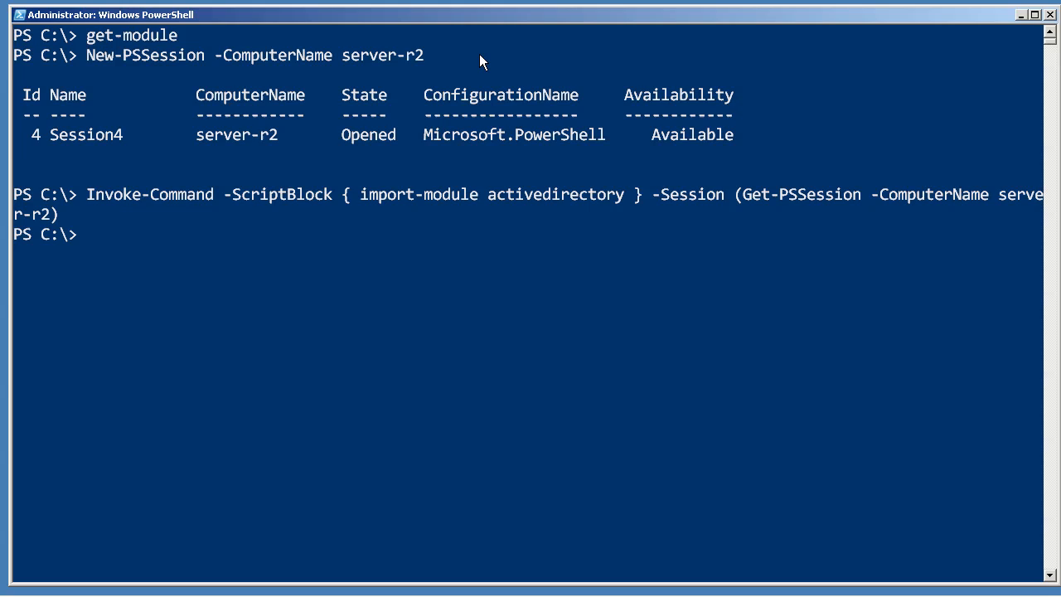
text(get-ps)
Run Get-PSSession to confirm Session4 is still open
key(Tab)
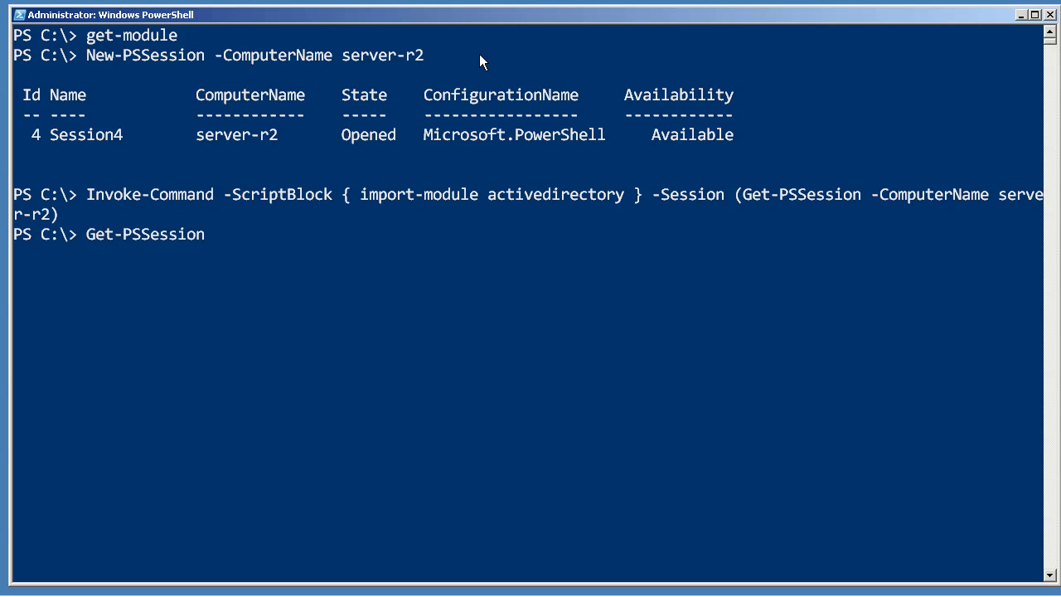
key(Return)
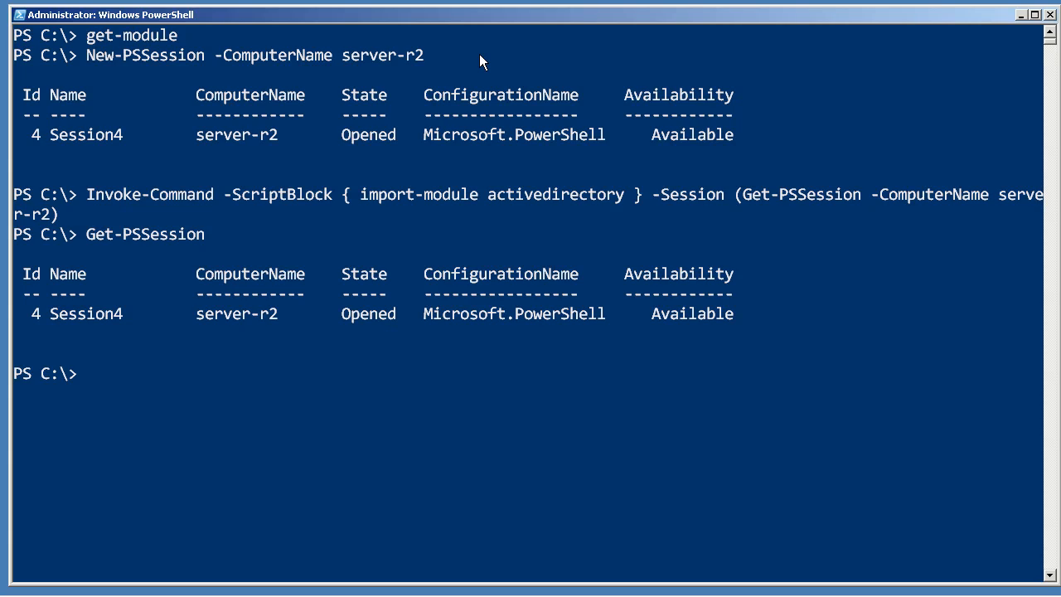
text(import-ps)
Run Import-PSSession -module activedirectory -prefix Rem -Session (Get-PSSession -ComputerName server-r2)
key(Tab)
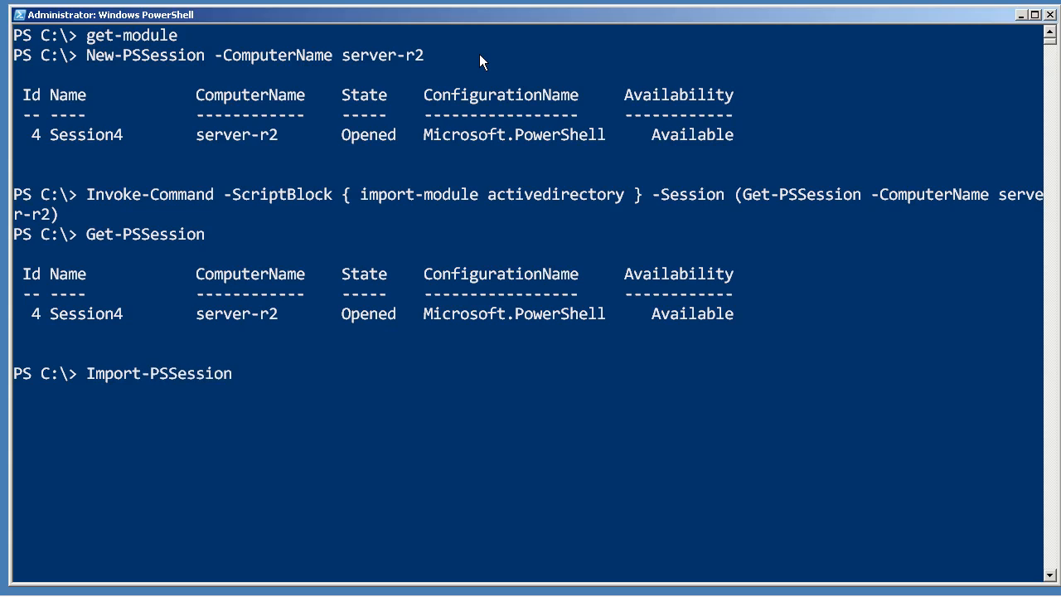
text( -mod)
text(ule activedirector)
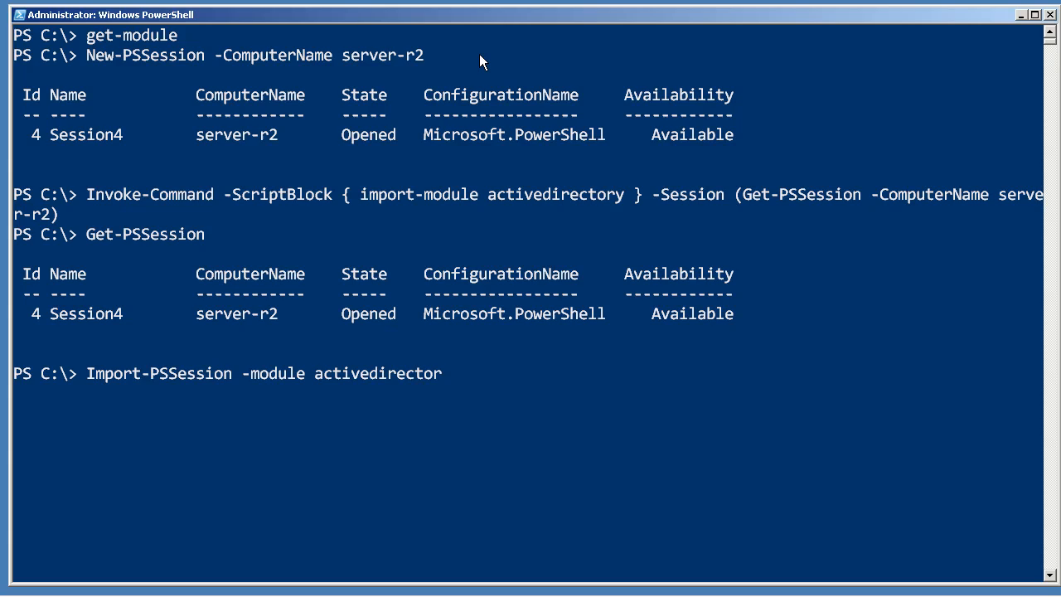
text(y -prefix REe)
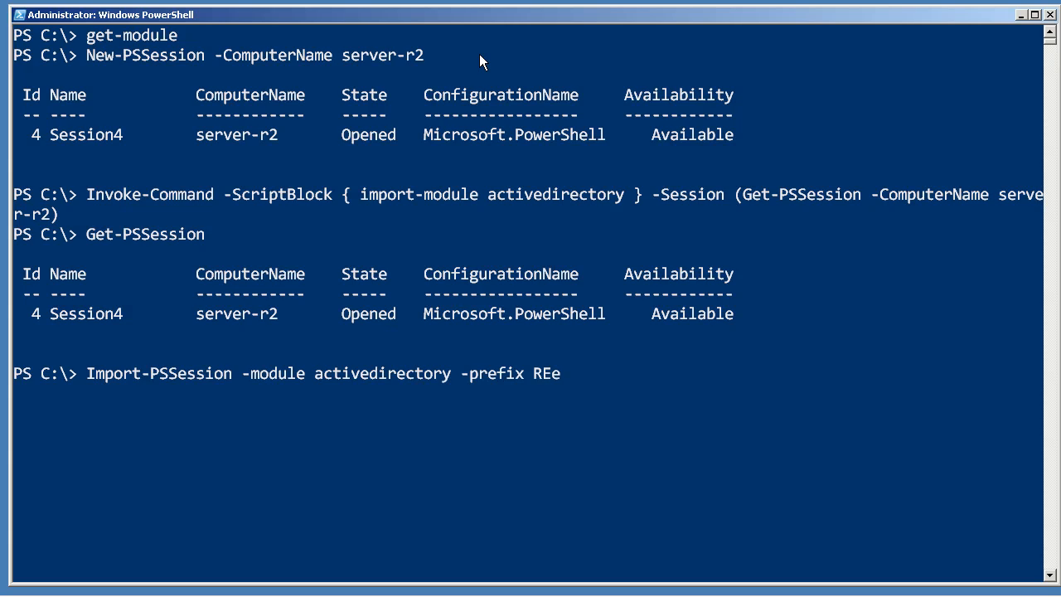
key(BackSpace)
key(BackSpace)
text(em)
text(se)
key(Tab)
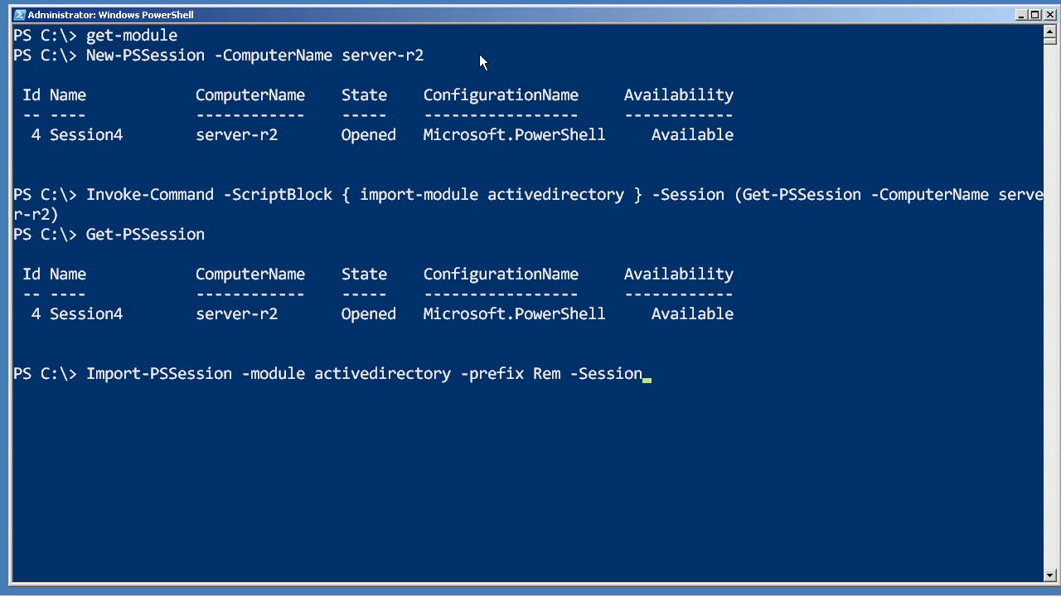
text((get-p)
text(s)
key(Tab)
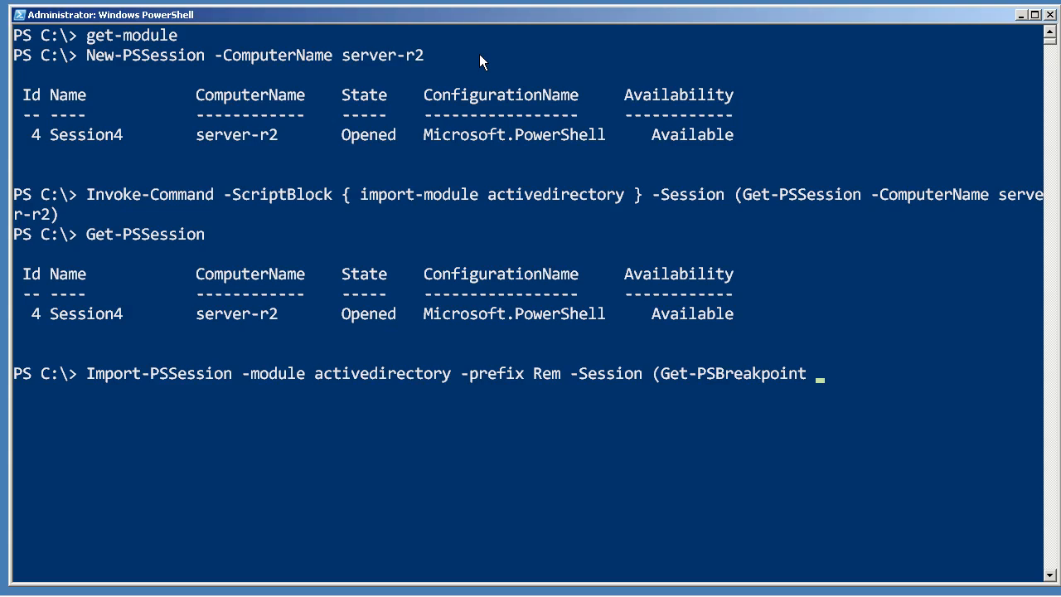
key(BackSpace)
key(BackSpace)
key(BackSpace)
key(BackSpace)
text(s)
key(Tab)
text(-com)
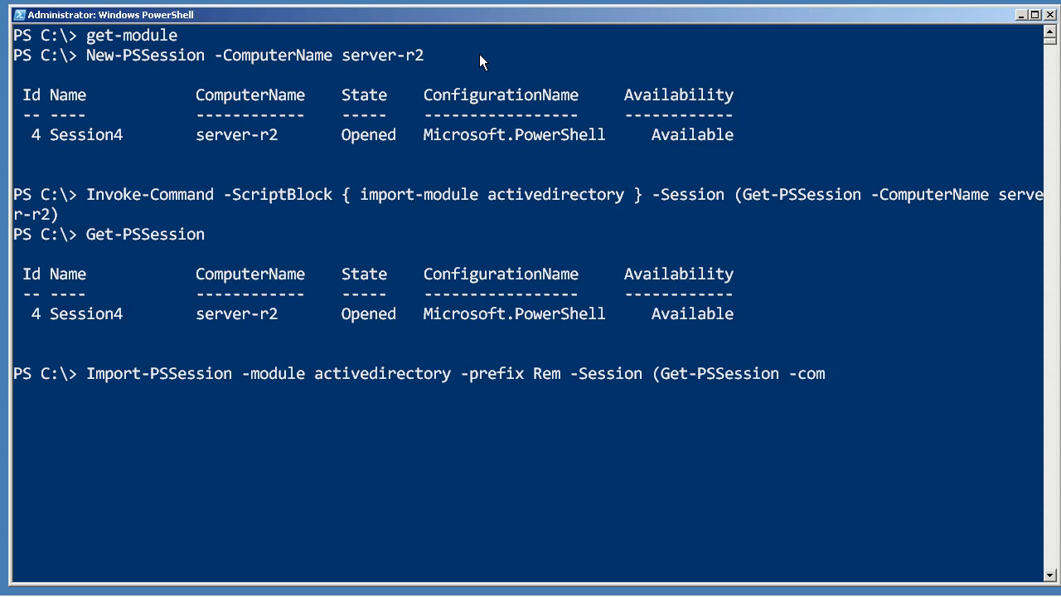
key(Tab)
text(server-r2))
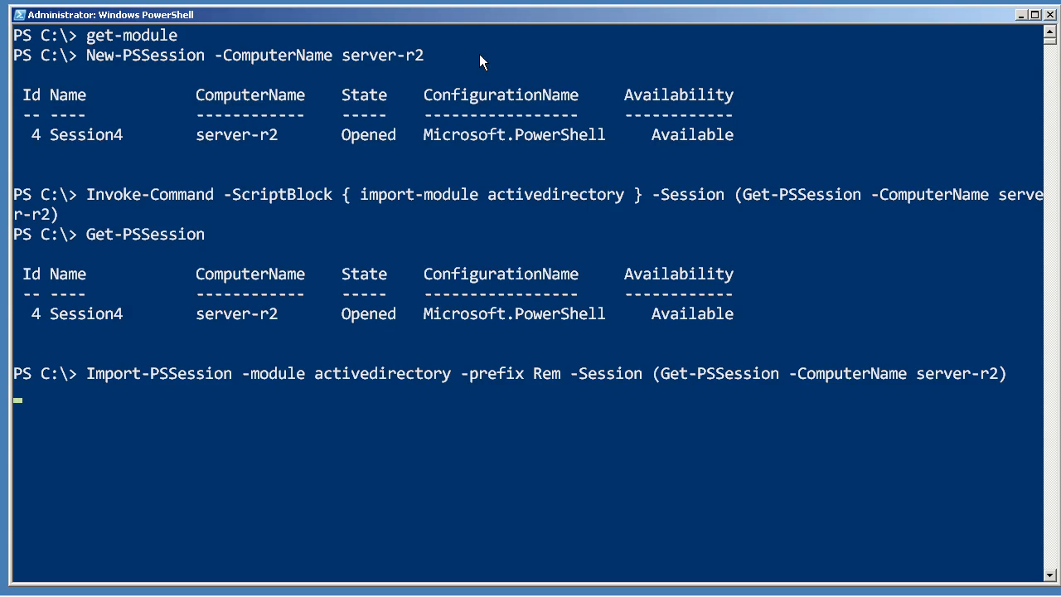
key(Return)
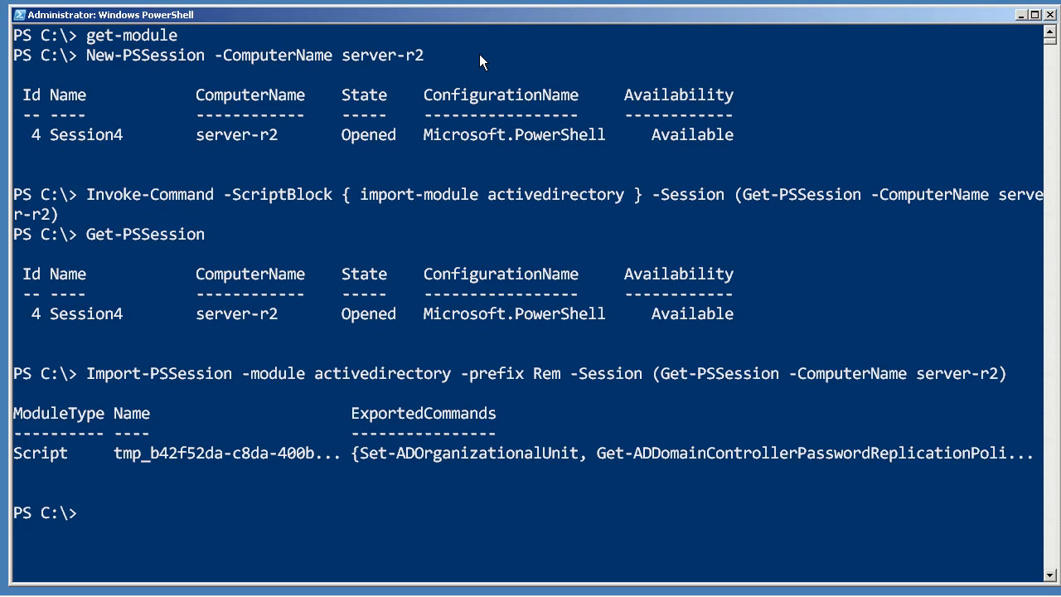
text(get)
text(-command -noun )
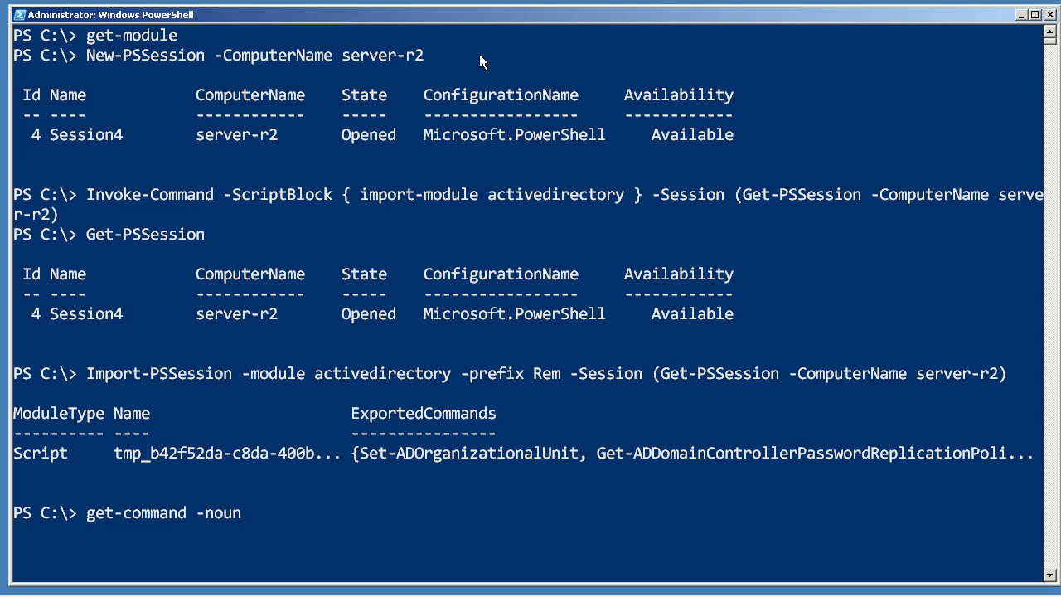
text(remad*)
Run get-command -noun remad* and highlight the Rem prefix in a listed function
key(Return)
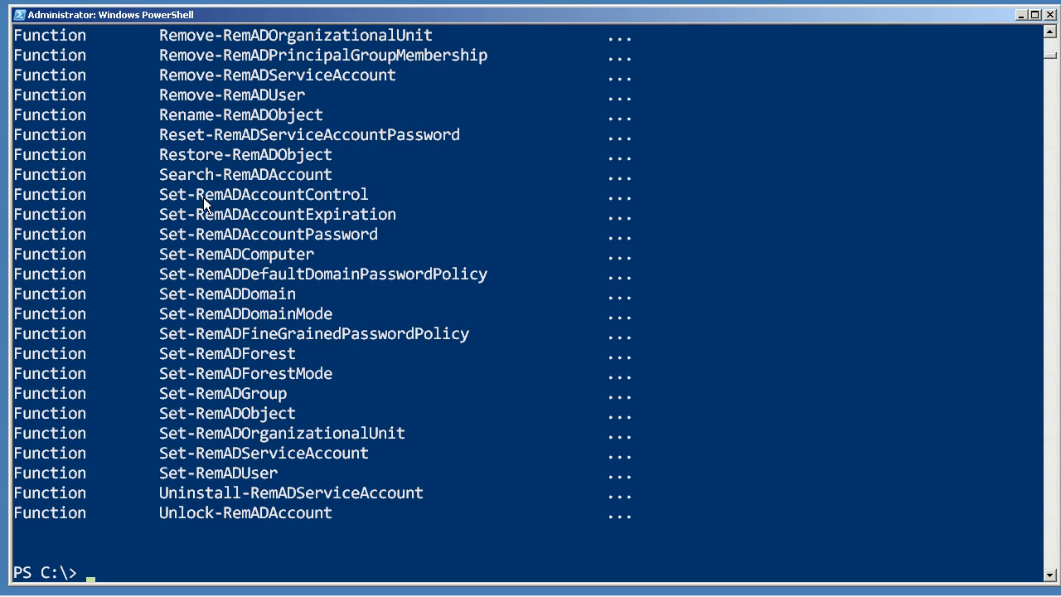
scroll(327, 210, up, 1)
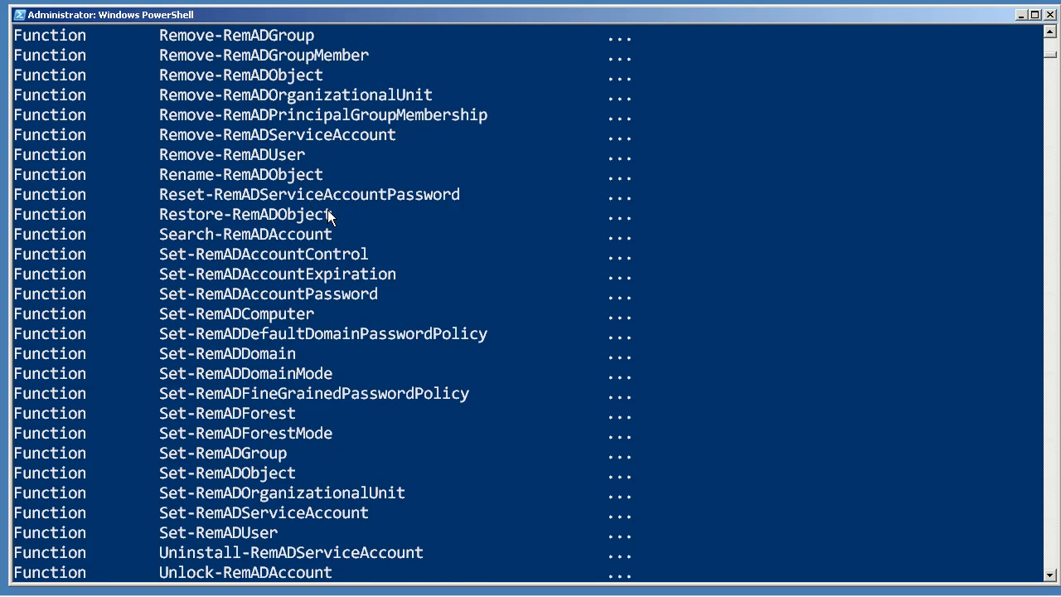
scroll(327, 210, up, 4)
scroll(328, 210, up, 1)
scroll(328, 209, up, 1)
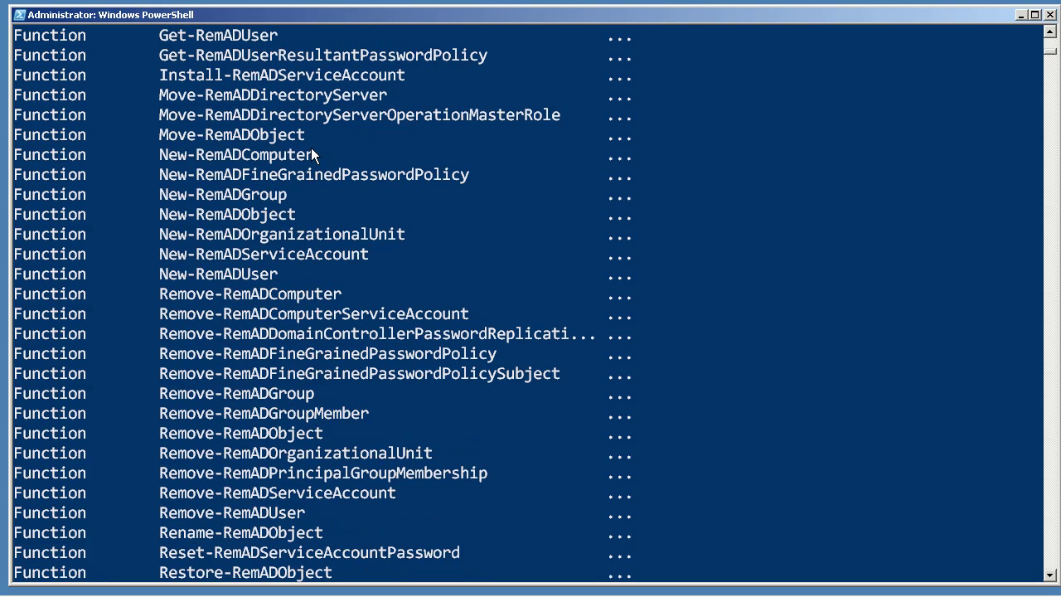
click(199, 194)
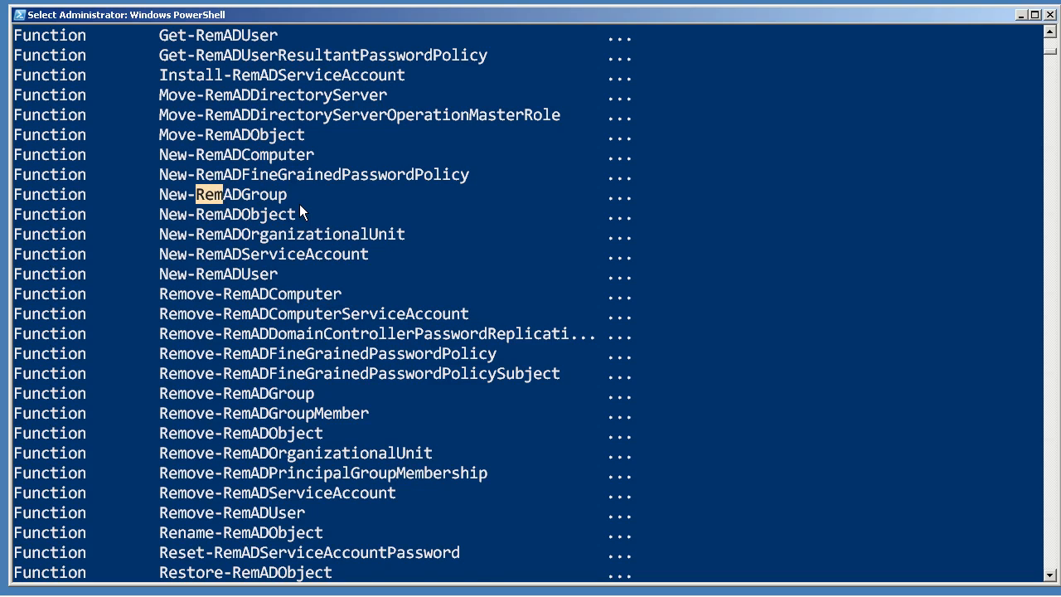
scroll(300, 206, down, 2)
scroll(300, 206, down, 1)
scroll(301, 208, down, 3)
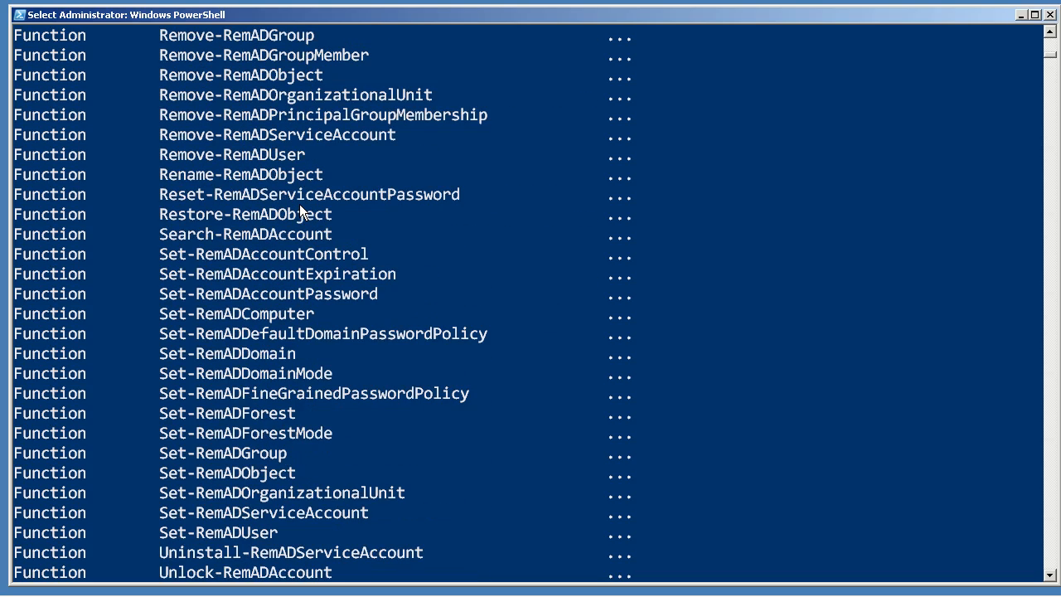
scroll(300, 208, down, 3)
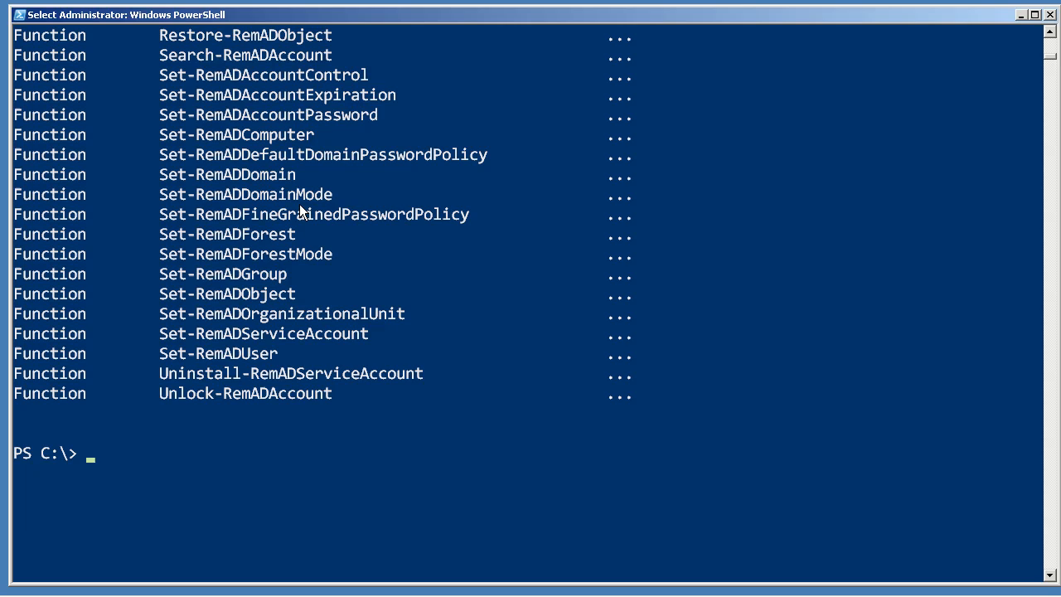
text(help new-)
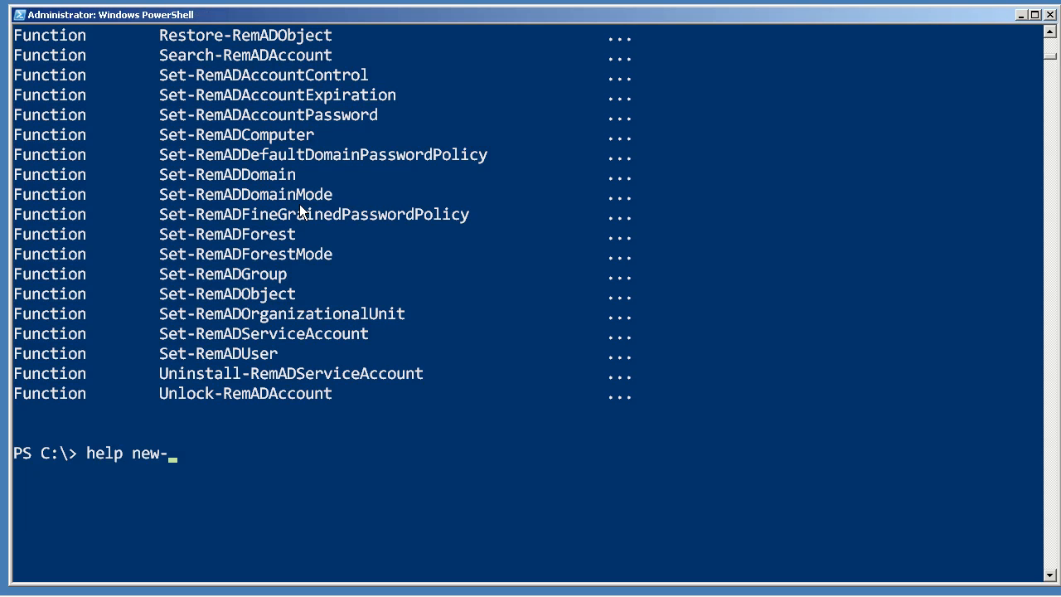
text(remaduser)
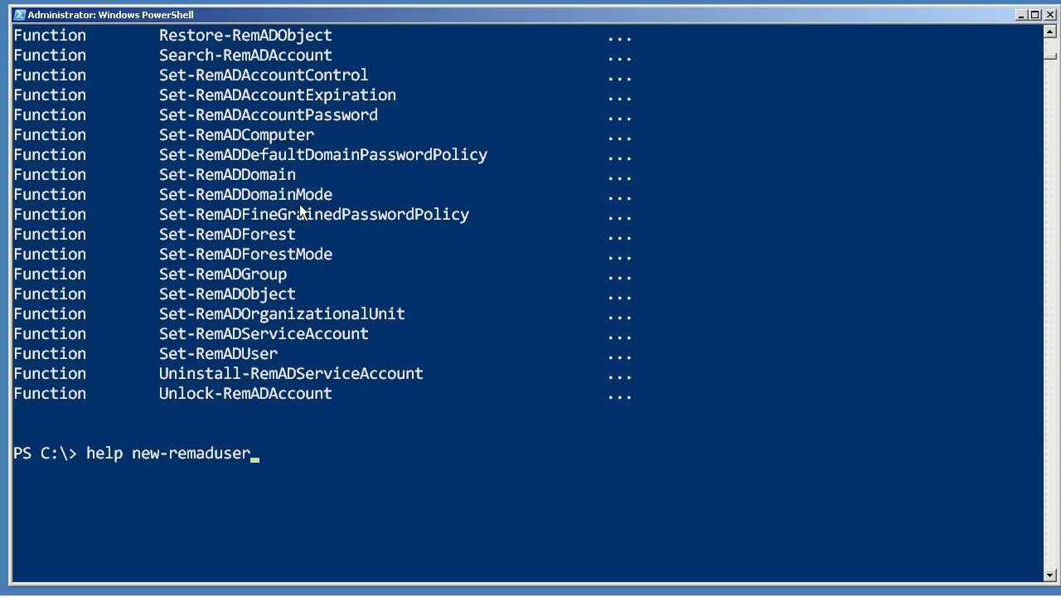
Run help new-remaduser, showing the New-ADUser synopsis and syntax
key(Return)
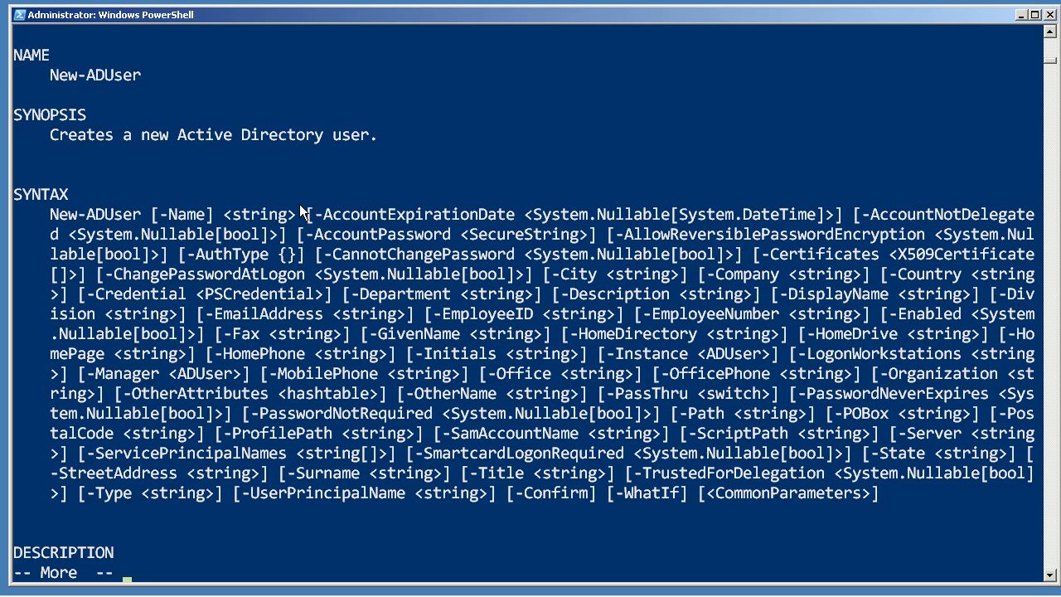
text(q)
text(get-remad)
text(user)
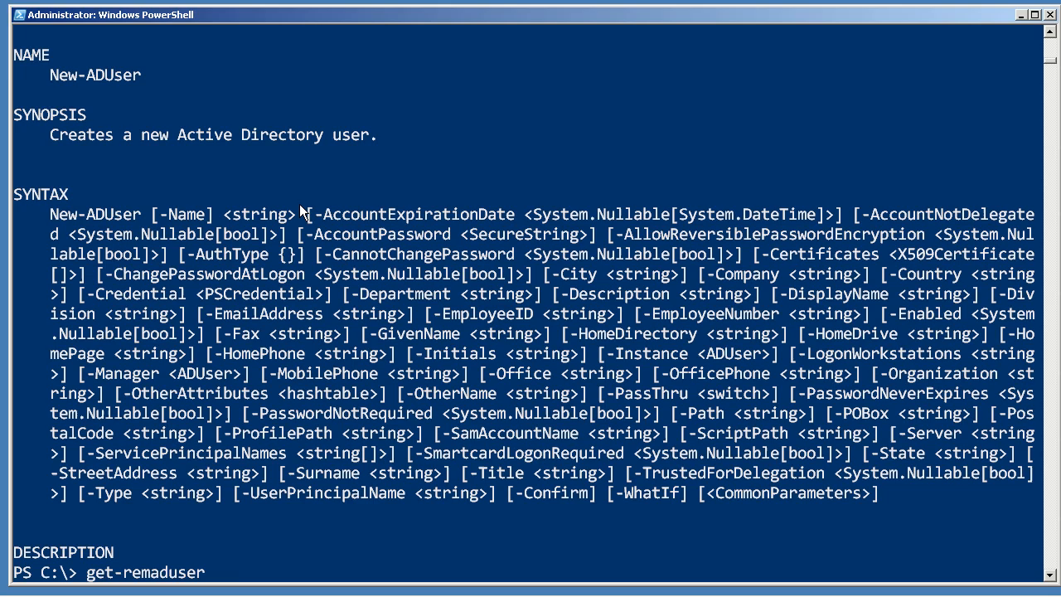
text( -filtr)
key(BackSpace)
text(er)
text( *)
key(Return)
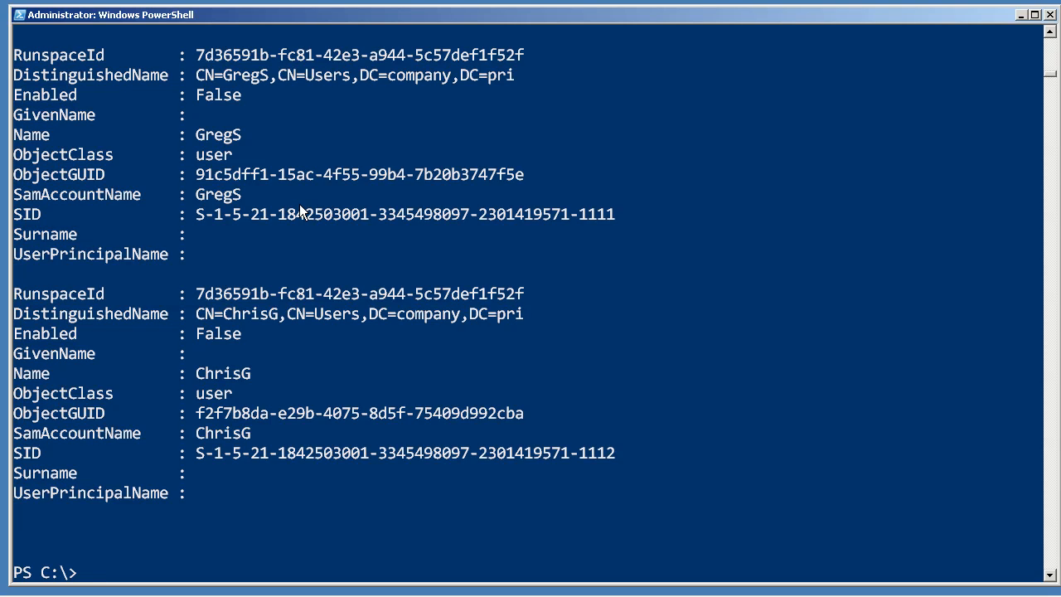
text(get-pss)
Run Get-PSSession, highlight Session4's Opened state, then recall the command
key(Tab)
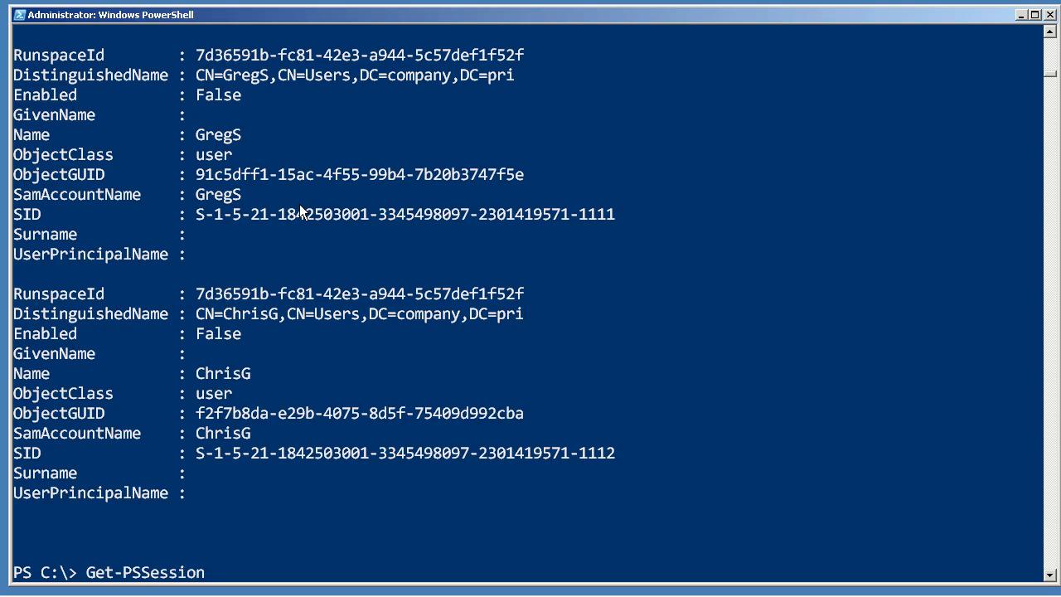
key(Return)
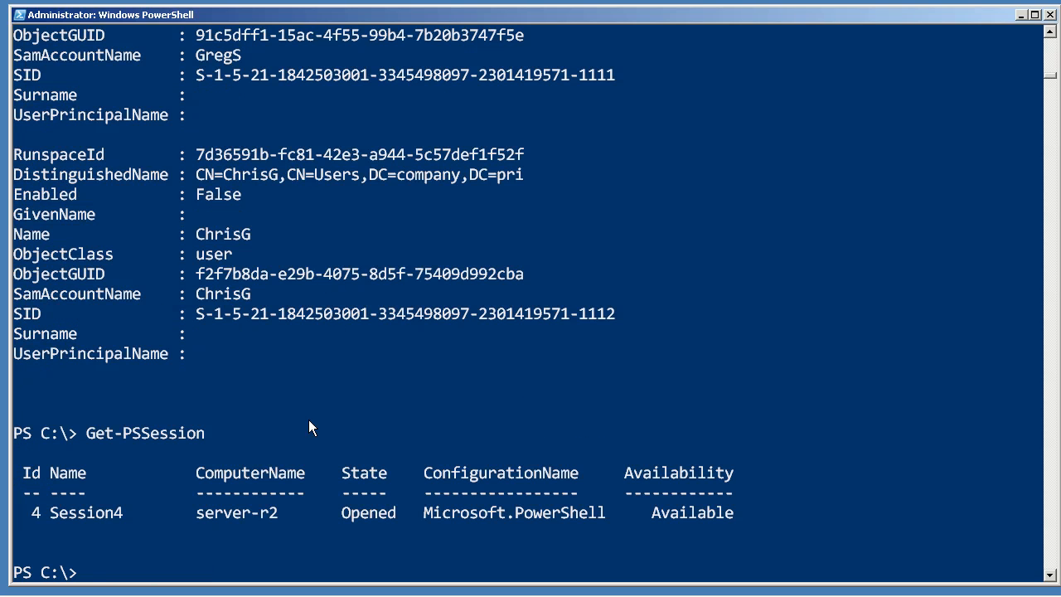
click(344, 513)
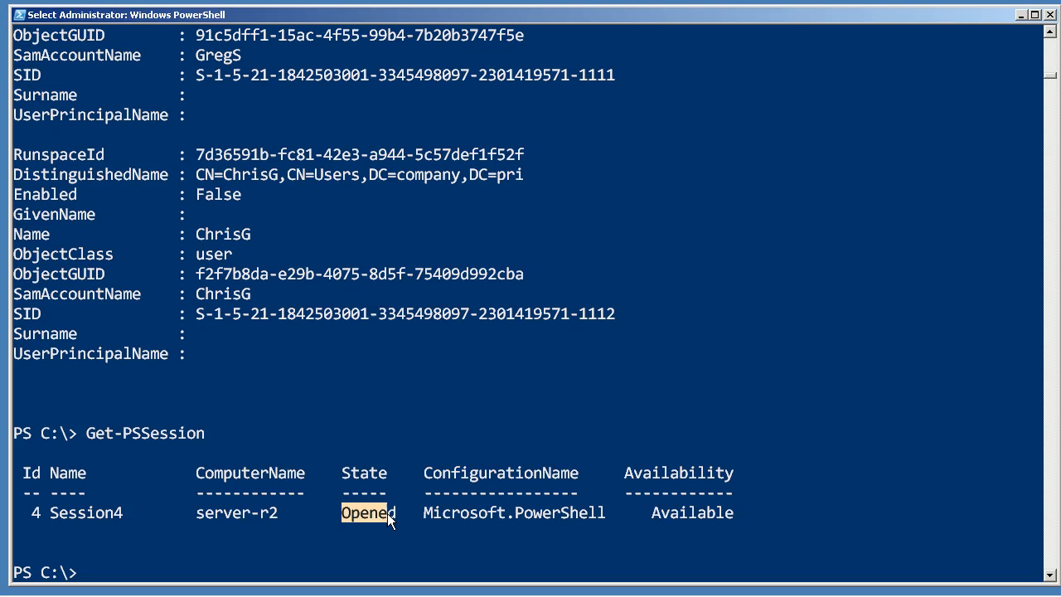
key(Return)
key(Up)
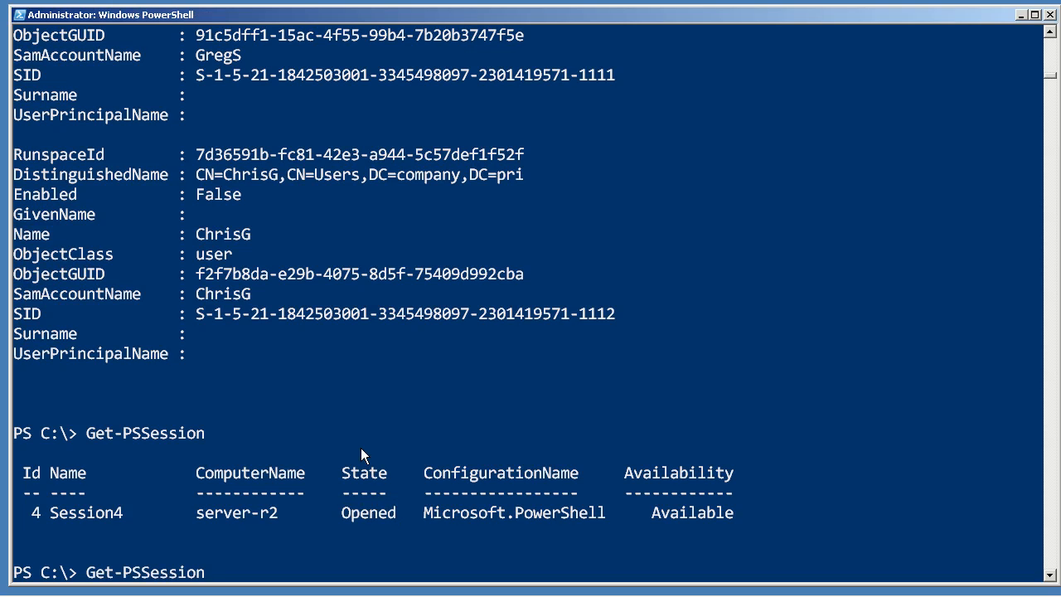
text( | remove-pss)
Run Get-PSSession | Remove-PSSession to remove all remote sessions
key(Tab)
key(Return)
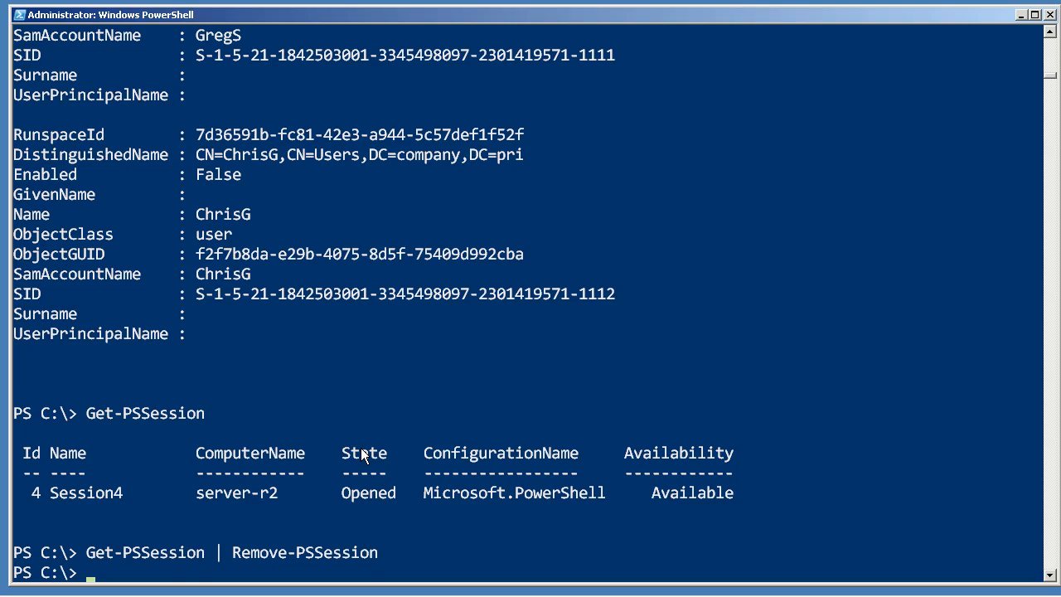
Rerun get-remaduser -filter *, which now fails as an unrecognized command
key(Up)
key(Up)
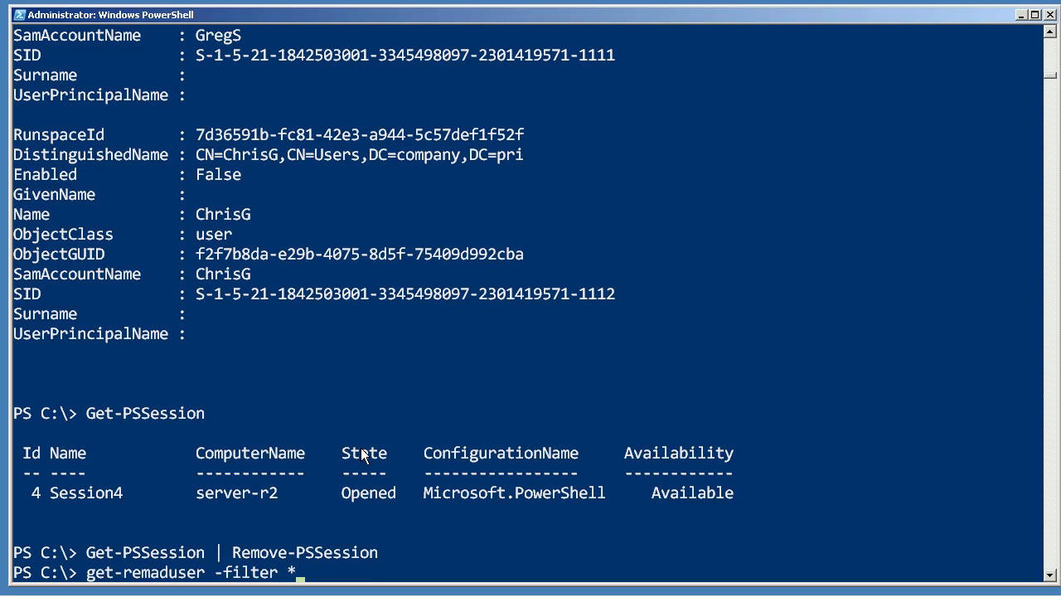
key(Return)
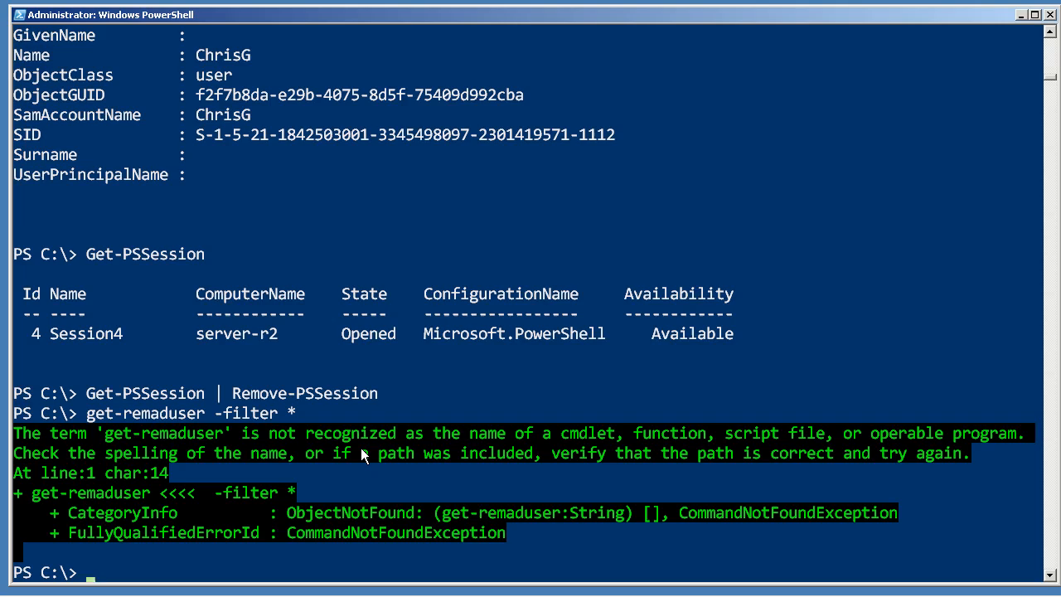